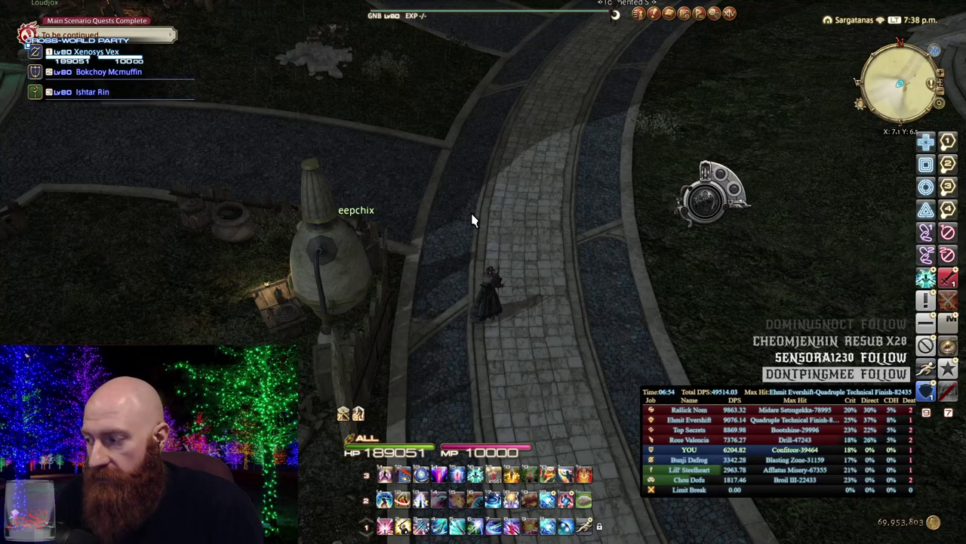
Open the game's waymarks panel with Ctrl+W, then switch to the blank Untitled Paint canvas.
{"action": "key", "text": "ctrl+w"}
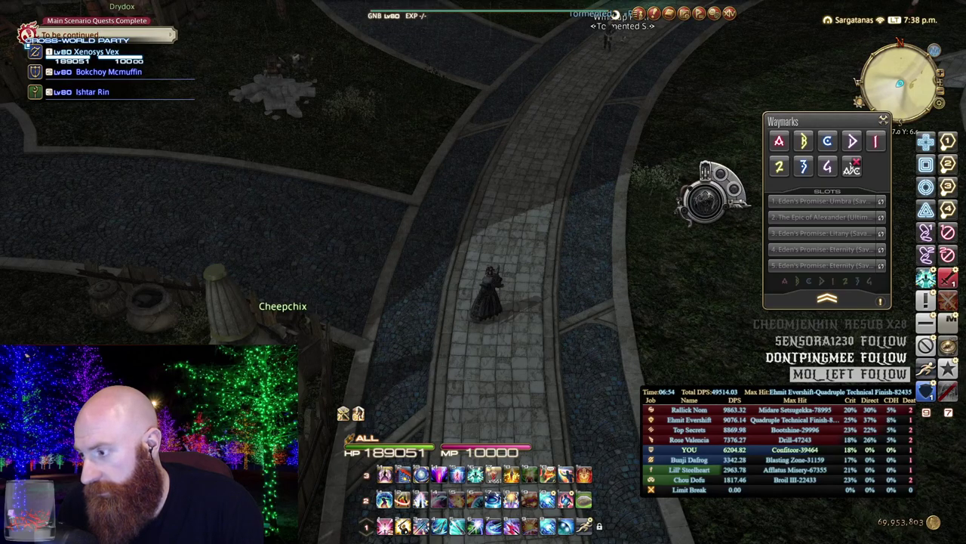
{"action": "key", "text": "alt+Tab"}
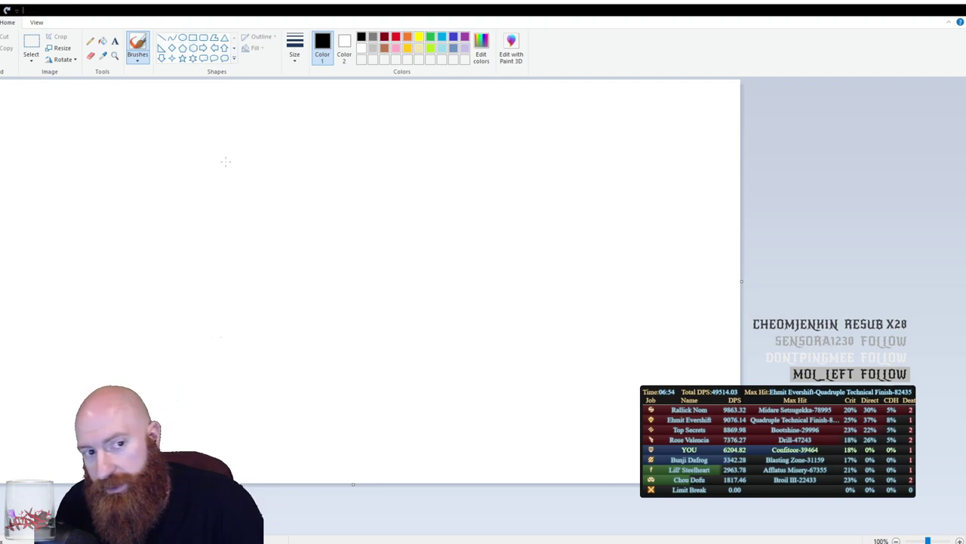
{"action": "left_click_drag", "start_coordinate": [222, 152], "coordinate": [412, 315]}
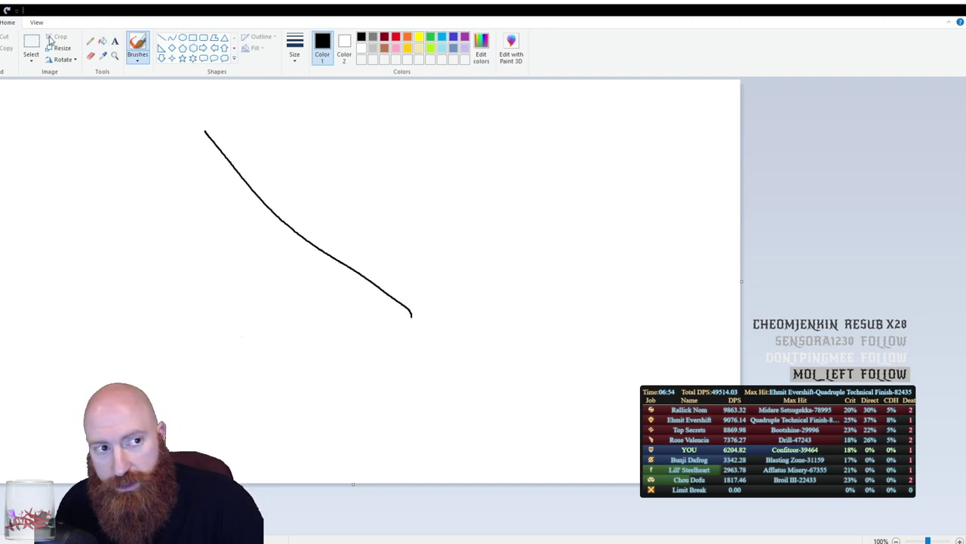
{"action": "left_click", "coordinate": [5, 11]}
{"action": "left_click", "coordinate": [182, 37]}
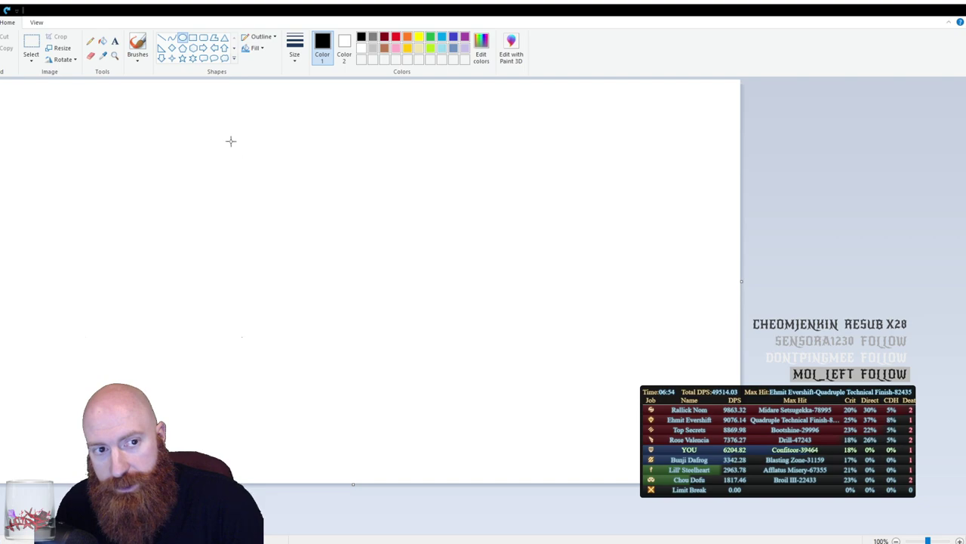
{"action": "mouse_move", "coordinate": [208, 124]}
{"action": "left_mouse_down"}
{"action": "mouse_move", "coordinate": [414, 329]}
{"action": "mouse_move", "coordinate": [524, 481]}
{"action": "mouse_move", "coordinate": [571, 492]}
{"action": "left_mouse_up"}
{"action": "mouse_move", "coordinate": [478, 376]}
{"action": "left_mouse_down"}
{"action": "mouse_move", "coordinate": [457, 347]}
{"action": "mouse_move", "coordinate": [451, 355]}
{"action": "left_mouse_up"}
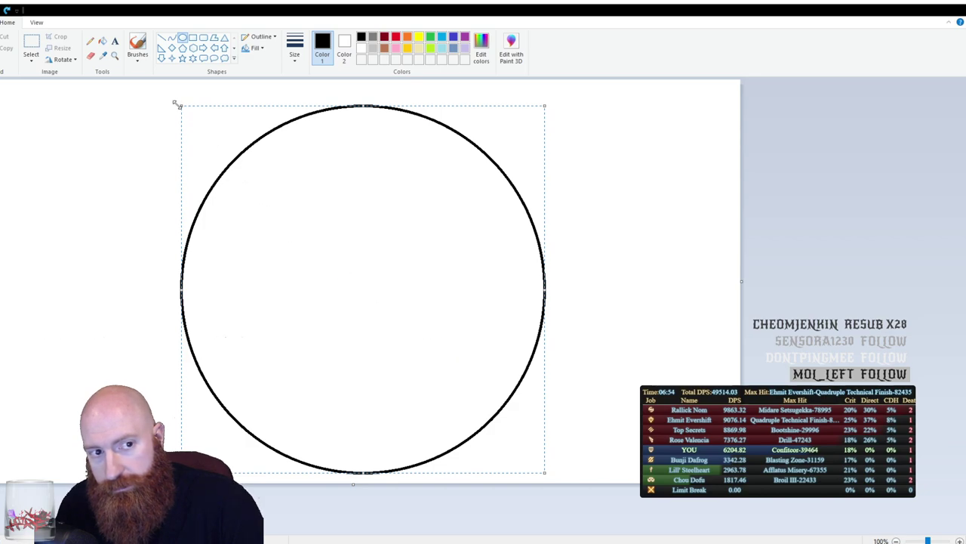
{"action": "left_click_drag", "start_coordinate": [180, 104], "coordinate": [153, 84]}
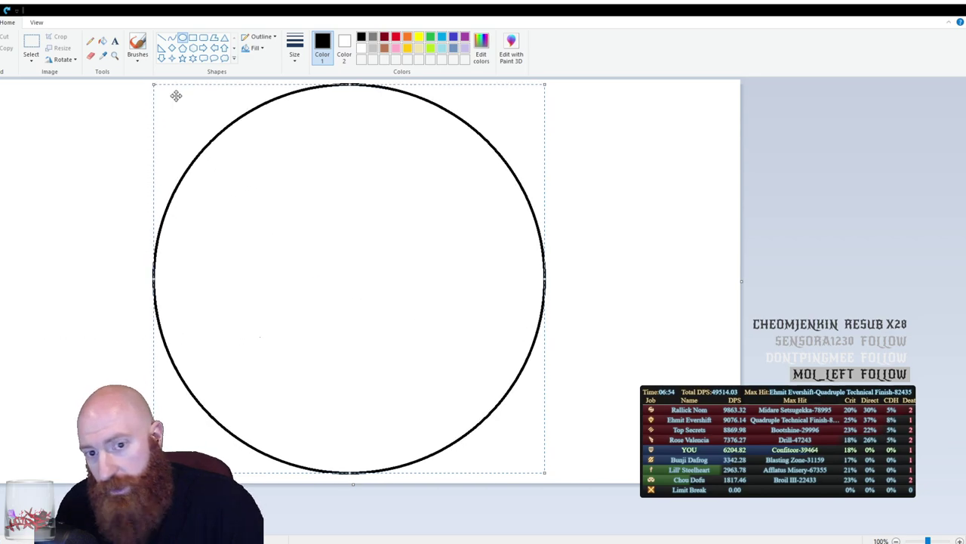
{"action": "left_click", "coordinate": [676, 226]}
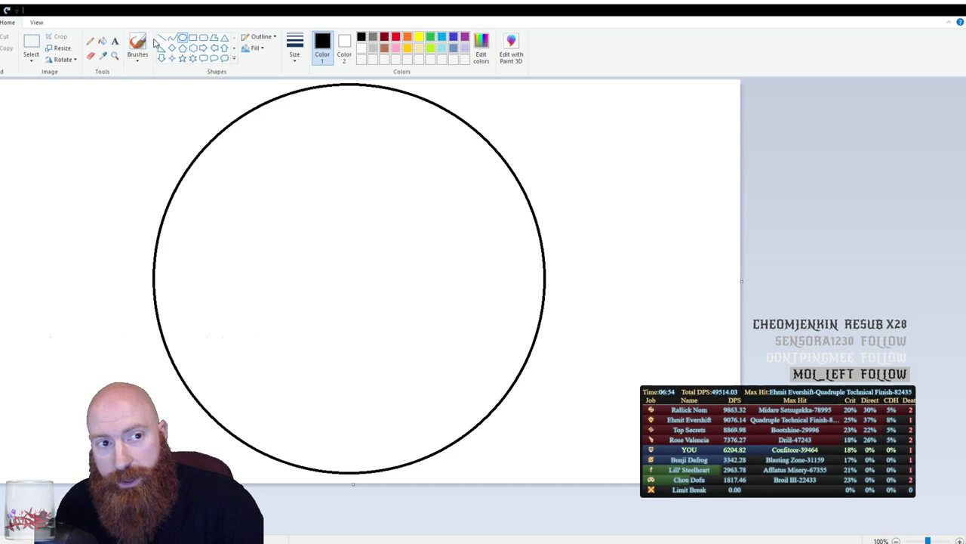
{"action": "left_click", "coordinate": [182, 40]}
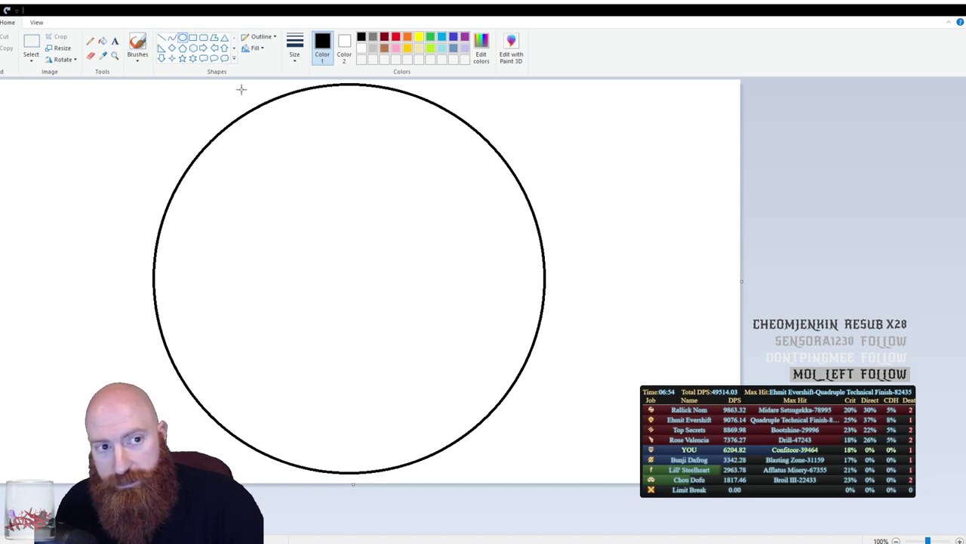
{"action": "mouse_move", "coordinate": [259, 109]}
{"action": "left_mouse_down"}
{"action": "mouse_move", "coordinate": [384, 228]}
{"action": "mouse_move", "coordinate": [350, 191]}
{"action": "left_mouse_up"}
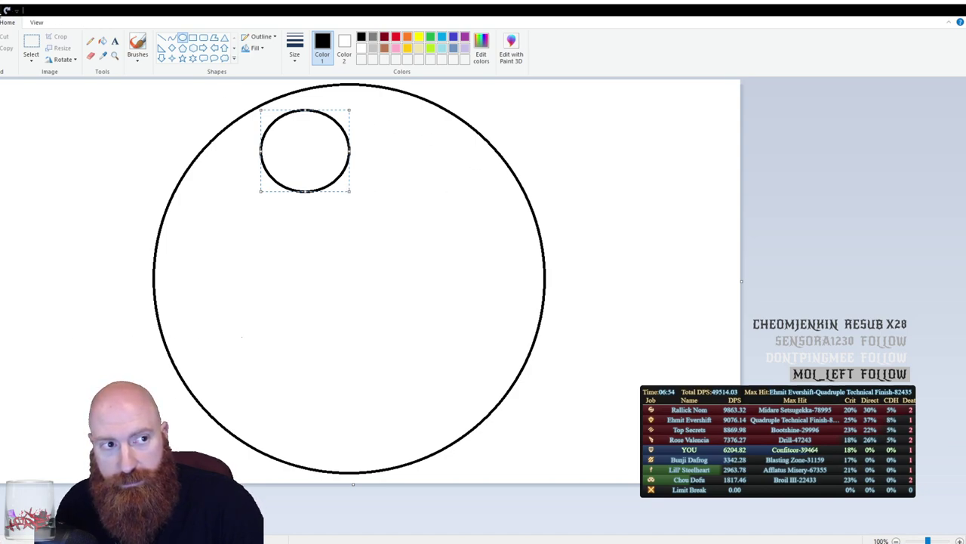
{"action": "key", "text": "ctrl+z"}
{"action": "key", "text": "ctrl+z"}
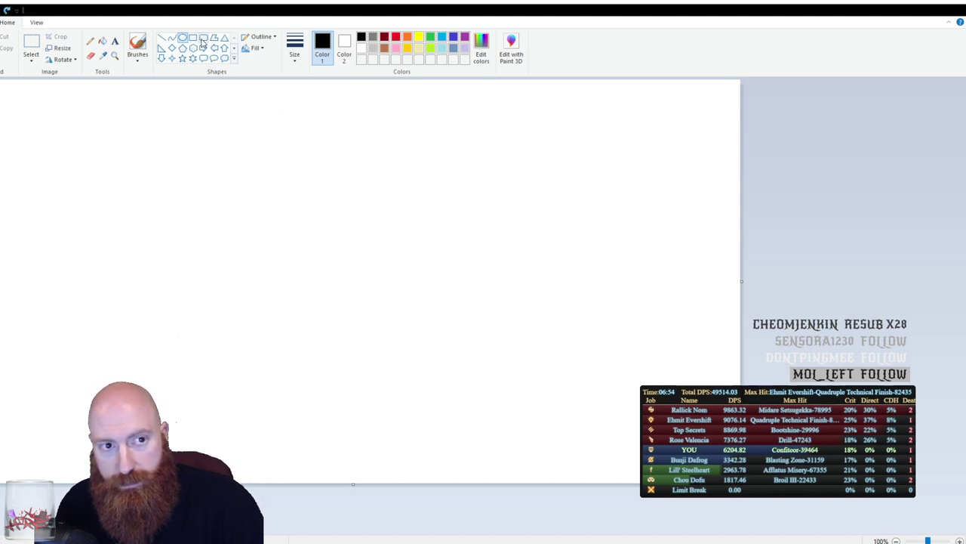
Draw a large square arena with the Rectangle shape.
{"action": "left_click", "coordinate": [194, 38]}
{"action": "mouse_move", "coordinate": [163, 108]}
{"action": "left_mouse_down"}
{"action": "mouse_move", "coordinate": [512, 425]}
{"action": "mouse_move", "coordinate": [561, 442]}
{"action": "mouse_move", "coordinate": [561, 451]}
{"action": "left_mouse_up"}
{"action": "left_click_drag", "start_coordinate": [394, 334], "coordinate": [393, 332]}
{"action": "left_click", "coordinate": [78, 110]}
Draw a circle straddling the arena's top edge and delete its upper part, leaving a half-circle boss.
{"action": "left_click", "coordinate": [181, 37]}
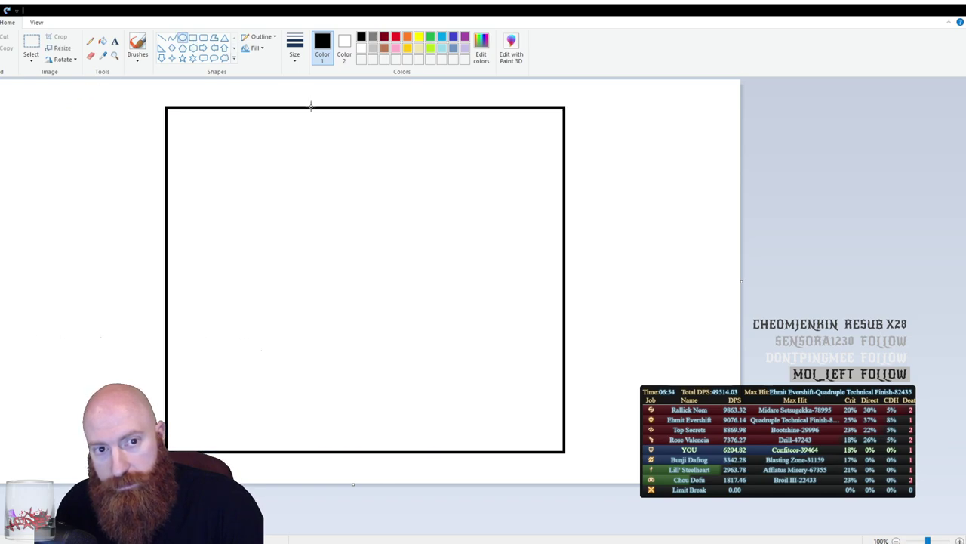
{"action": "mouse_move", "coordinate": [293, 92]}
{"action": "left_mouse_down"}
{"action": "mouse_move", "coordinate": [395, 158]}
{"action": "mouse_move", "coordinate": [403, 188]}
{"action": "mouse_move", "coordinate": [394, 142]}
{"action": "left_mouse_up"}
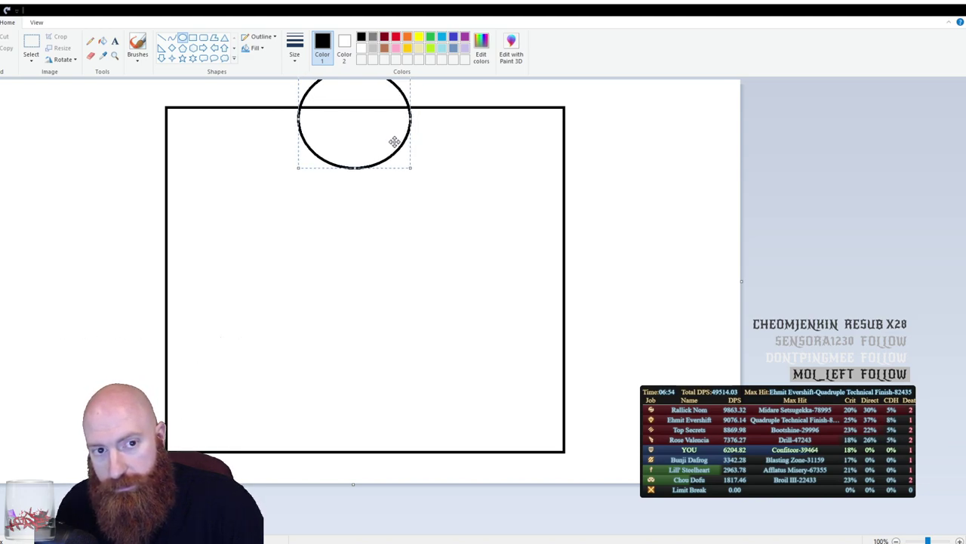
{"action": "left_click", "coordinate": [179, 81]}
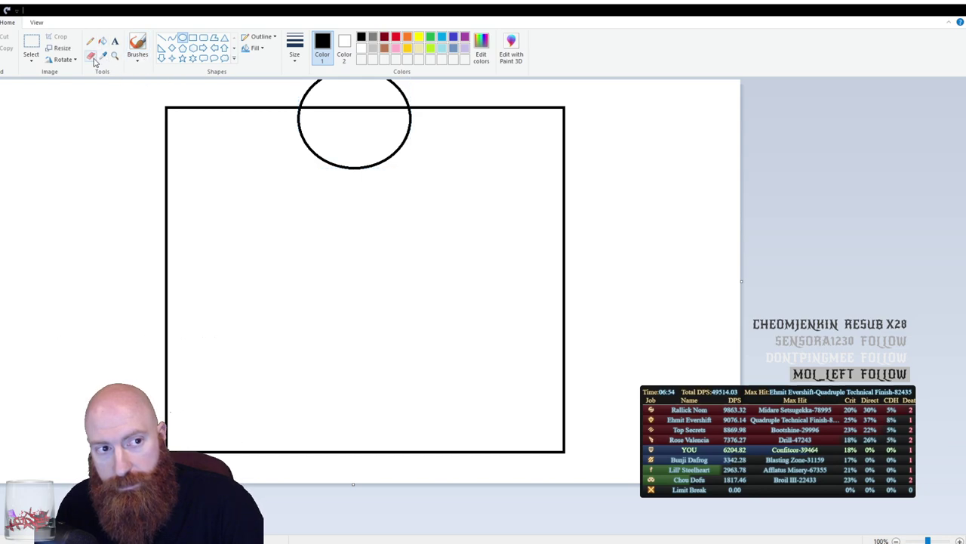
{"action": "left_click", "coordinate": [41, 45]}
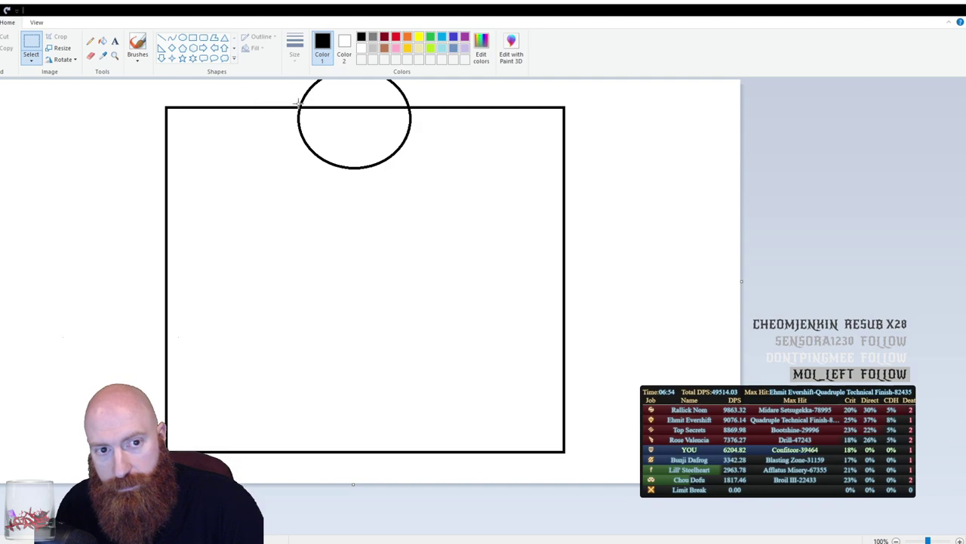
{"action": "mouse_move", "coordinate": [336, 104]}
{"action": "left_mouse_down"}
{"action": "mouse_move", "coordinate": [424, 104]}
{"action": "mouse_move", "coordinate": [418, 77]}
{"action": "left_mouse_up"}
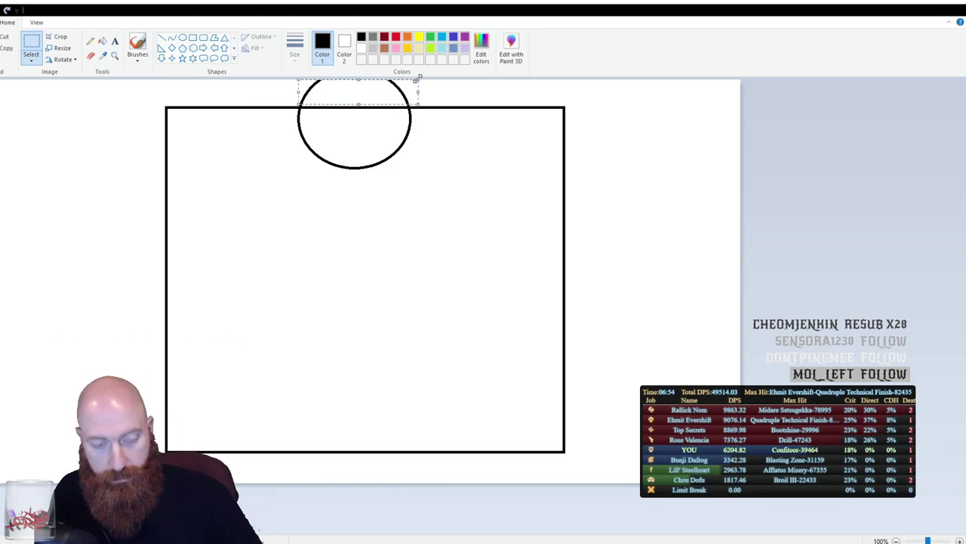
{"action": "key", "text": "Delete"}
{"action": "left_click", "coordinate": [91, 55]}
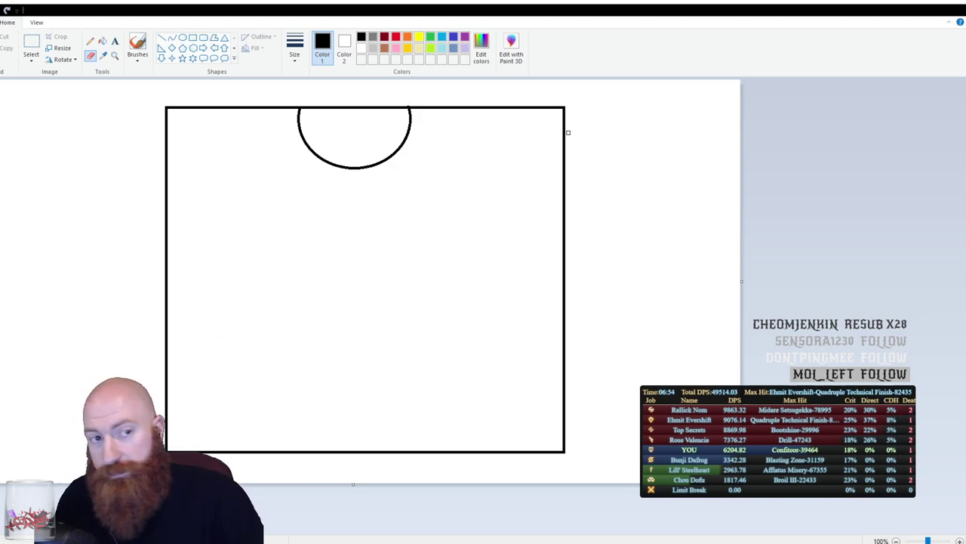
Draw four small marker circles: two at the top right, one below the boss, one left of it.
{"action": "left_click", "coordinate": [182, 37]}
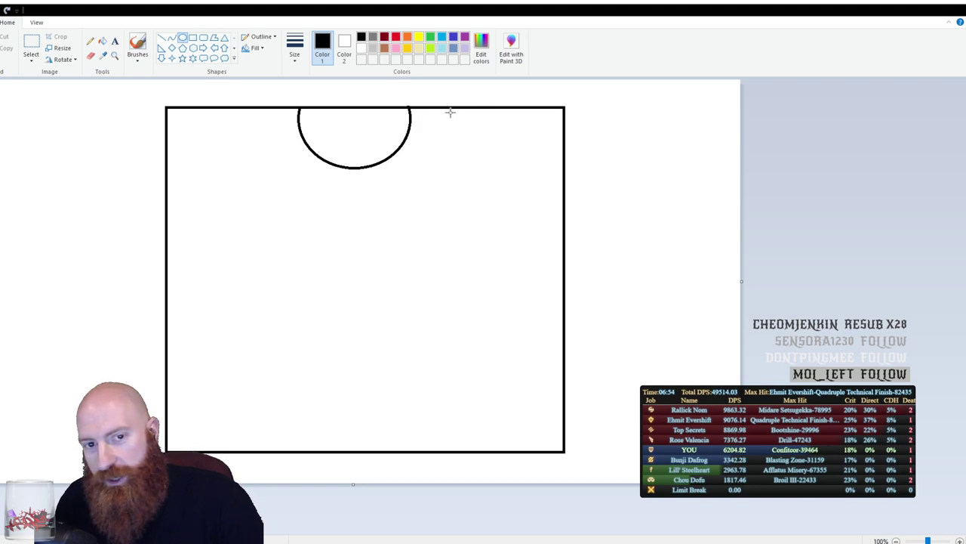
{"action": "mouse_move", "coordinate": [452, 115]}
{"action": "left_mouse_down"}
{"action": "mouse_move", "coordinate": [483, 144]}
{"action": "mouse_move", "coordinate": [459, 121]}
{"action": "left_mouse_up"}
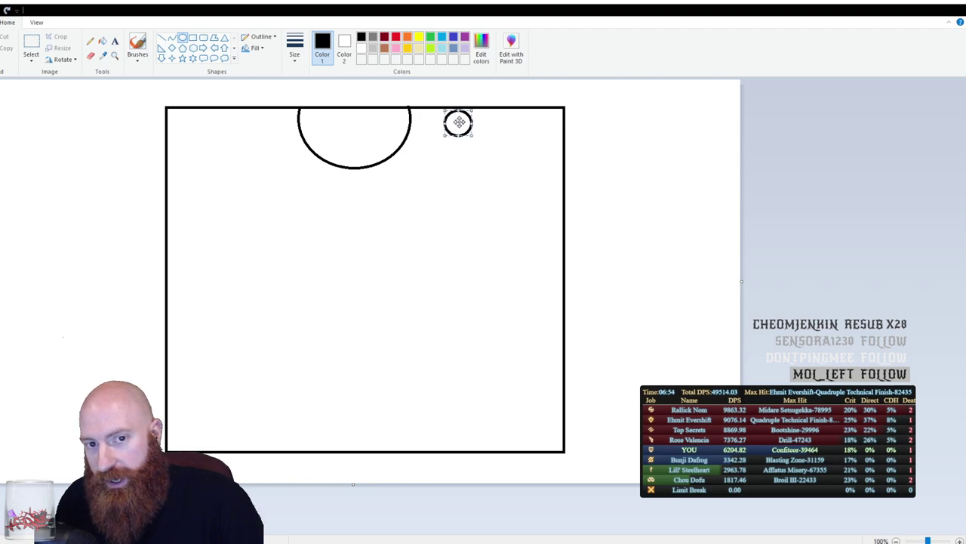
{"action": "left_click", "coordinate": [519, 131]}
{"action": "mouse_move", "coordinate": [524, 117]}
{"action": "left_mouse_down"}
{"action": "mouse_move", "coordinate": [552, 146]}
{"action": "mouse_move", "coordinate": [529, 135]}
{"action": "mouse_move", "coordinate": [543, 136]}
{"action": "mouse_move", "coordinate": [536, 124]}
{"action": "left_mouse_up"}
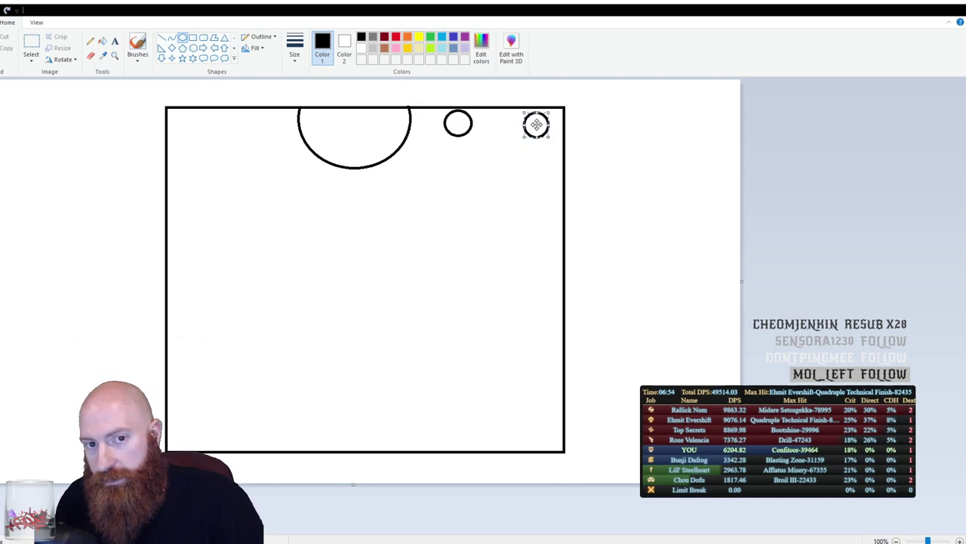
{"action": "mouse_move", "coordinate": [309, 200]}
{"action": "left_mouse_down"}
{"action": "mouse_move", "coordinate": [337, 228]}
{"action": "mouse_move", "coordinate": [336, 212]}
{"action": "left_mouse_up"}
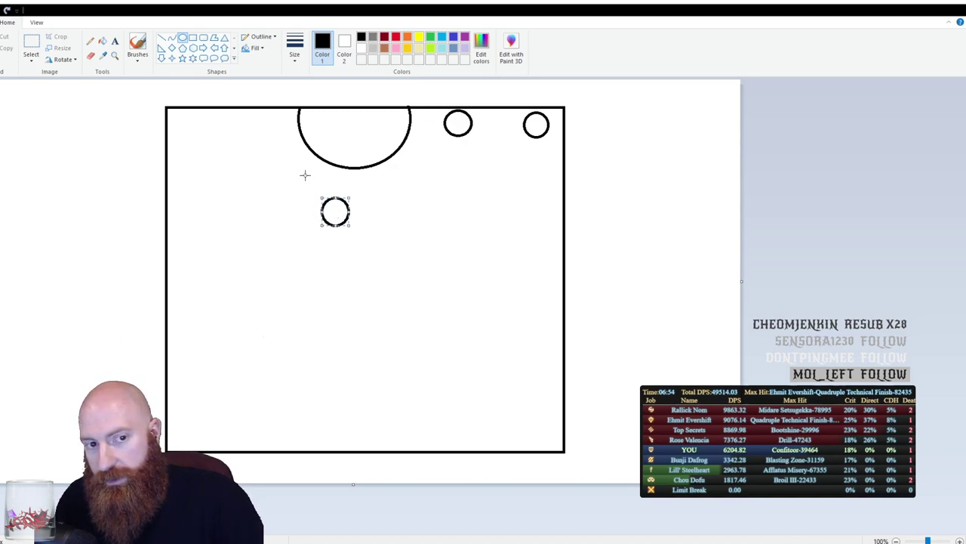
{"action": "mouse_move", "coordinate": [234, 113]}
{"action": "left_mouse_down"}
{"action": "mouse_move", "coordinate": [261, 140]}
{"action": "mouse_move", "coordinate": [255, 123]}
{"action": "left_mouse_up"}
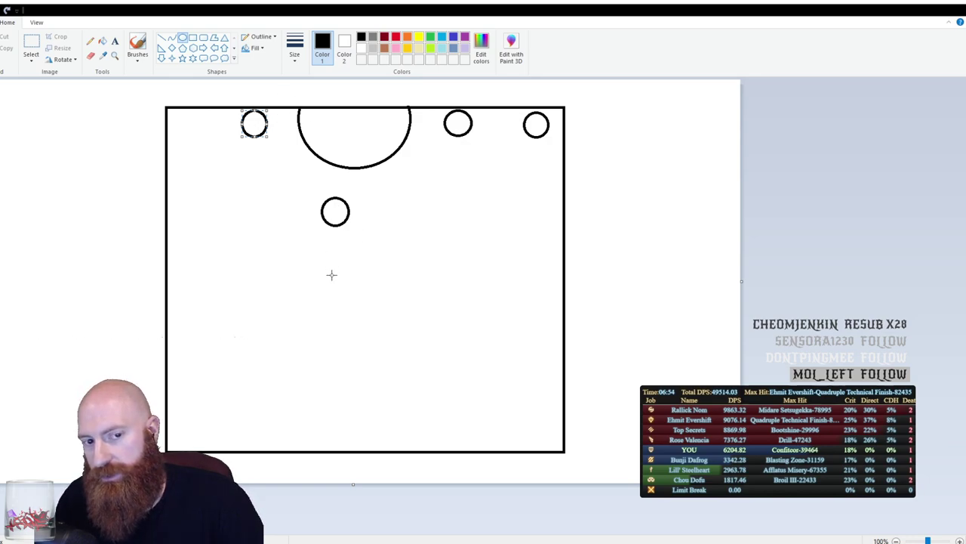
{"action": "left_click", "coordinate": [292, 166]}
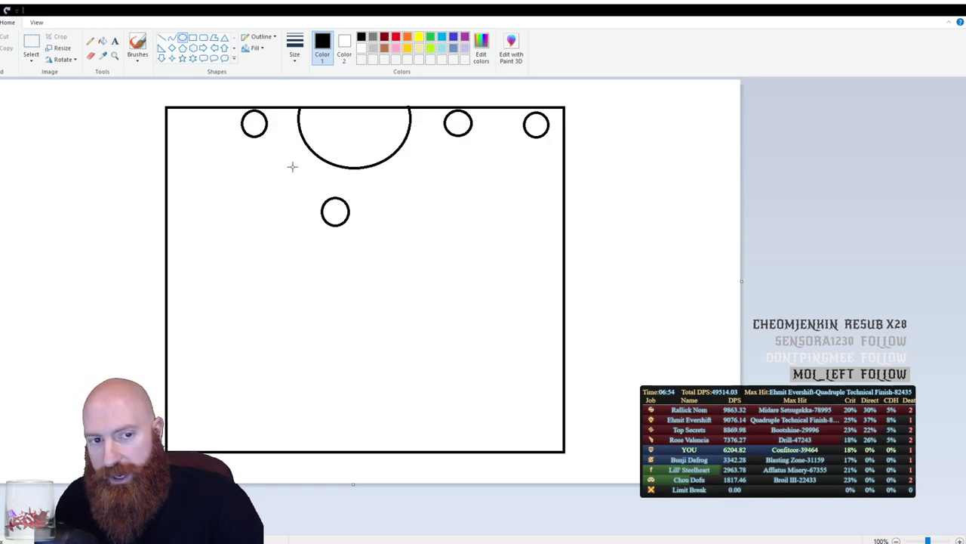
Fill the top-left circle and the circle below the boss with turquoise blue.
{"action": "left_click", "coordinate": [441, 38]}
{"action": "left_click", "coordinate": [102, 41]}
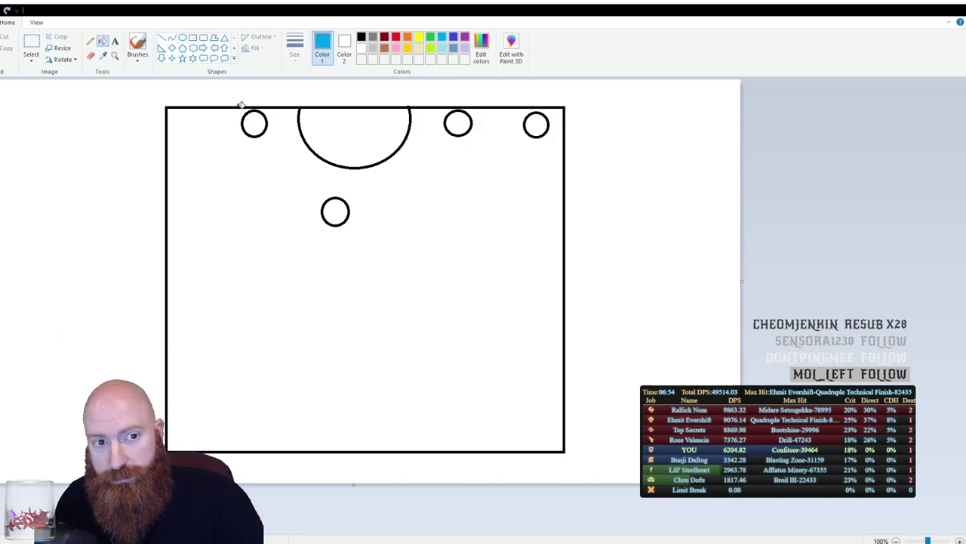
{"action": "left_click", "coordinate": [255, 123]}
{"action": "left_click", "coordinate": [346, 212]}
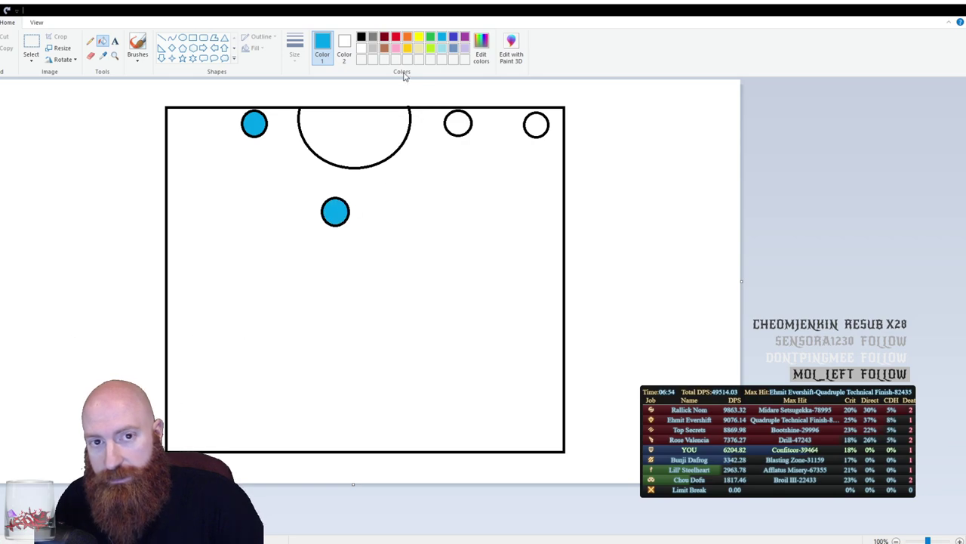
Fill the circle right of the boss and the top-right corner circle green.
{"action": "left_click", "coordinate": [395, 38]}
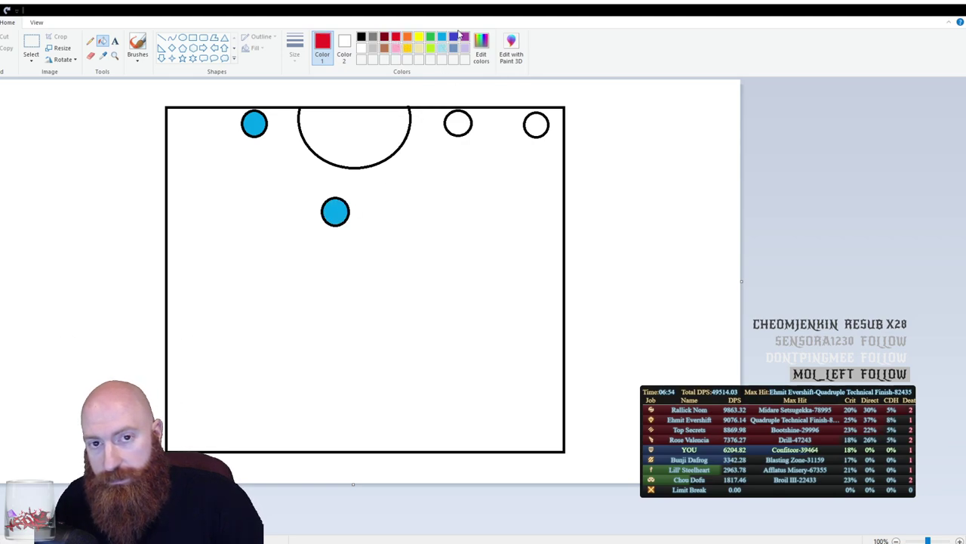
{"action": "left_click", "coordinate": [430, 37]}
{"action": "left_click", "coordinate": [458, 125]}
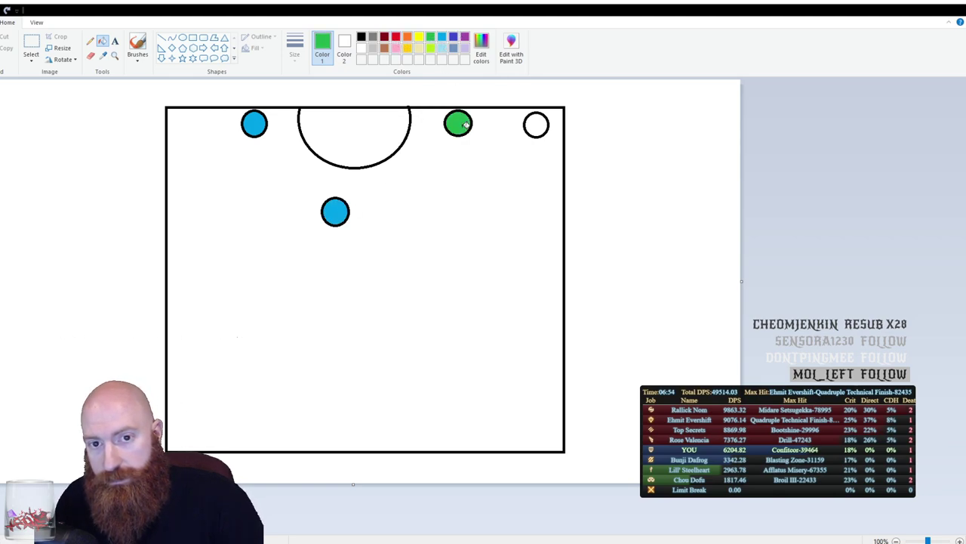
{"action": "left_click", "coordinate": [536, 126]}
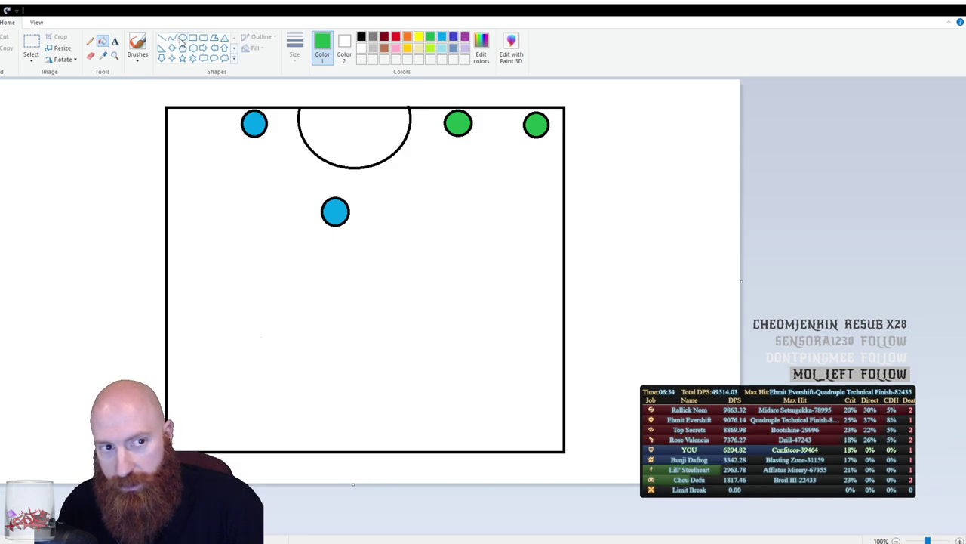
Select the blue circle below the boss and drag it slightly left of its original spot.
{"action": "left_click", "coordinate": [31, 41]}
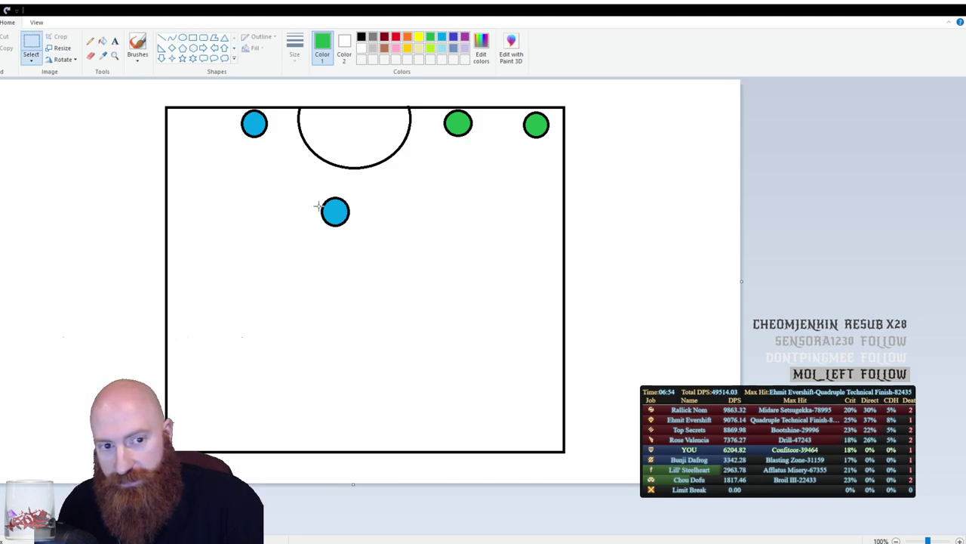
{"action": "mouse_move", "coordinate": [312, 185]}
{"action": "left_mouse_down"}
{"action": "mouse_move", "coordinate": [344, 231]}
{"action": "mouse_move", "coordinate": [362, 239]}
{"action": "mouse_move", "coordinate": [341, 192]}
{"action": "mouse_move", "coordinate": [344, 247]}
{"action": "mouse_move", "coordinate": [281, 133]}
{"action": "mouse_move", "coordinate": [302, 181]}
{"action": "mouse_move", "coordinate": [336, 214]}
{"action": "left_mouse_up"}
{"action": "left_click", "coordinate": [285, 203]}
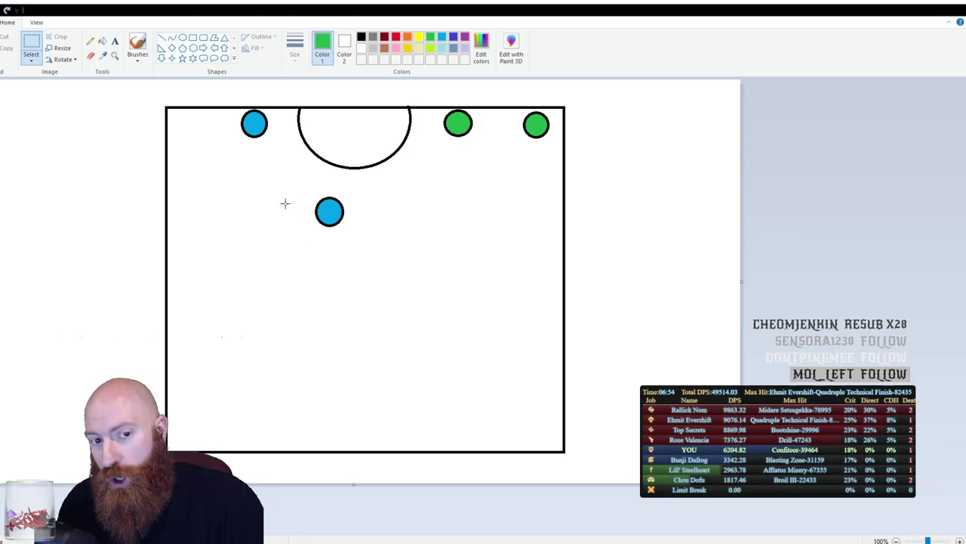
{"action": "left_click_drag", "start_coordinate": [312, 194], "coordinate": [350, 233]}
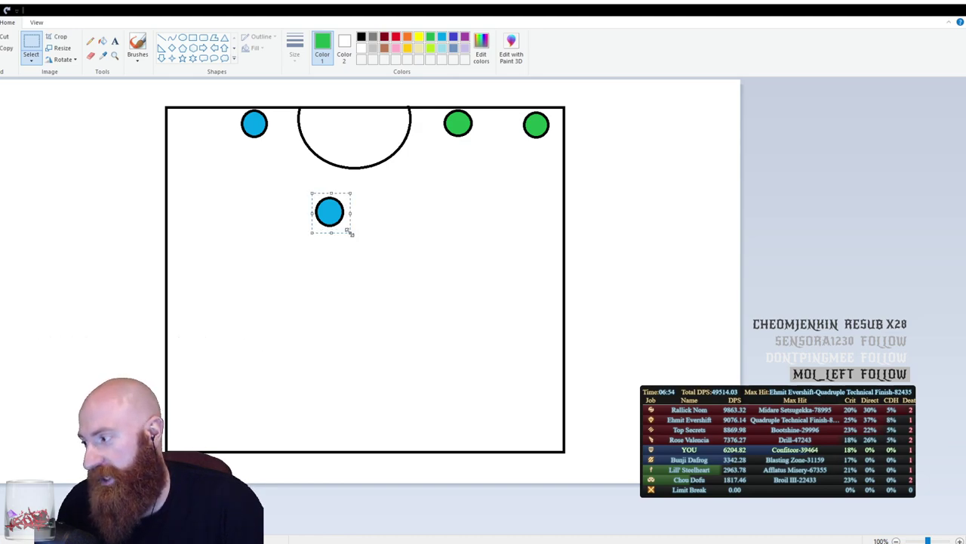
{"action": "mouse_move", "coordinate": [330, 213]}
{"action": "left_mouse_down"}
{"action": "mouse_move", "coordinate": [328, 190]}
{"action": "mouse_move", "coordinate": [334, 246]}
{"action": "mouse_move", "coordinate": [275, 126]}
{"action": "mouse_move", "coordinate": [357, 227]}
{"action": "mouse_move", "coordinate": [244, 203]}
{"action": "mouse_move", "coordinate": [220, 129]}
{"action": "left_mouse_up"}
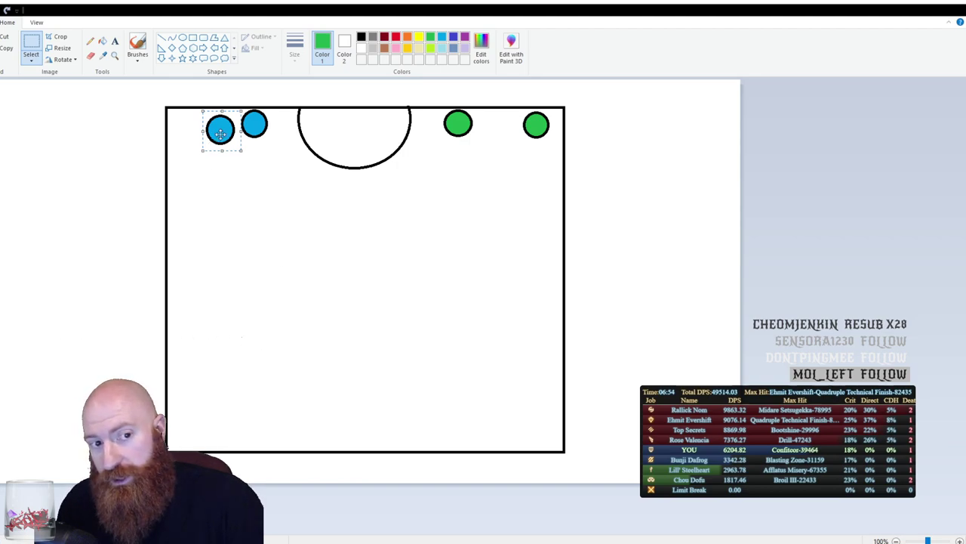
{"action": "mouse_move", "coordinate": [219, 133]}
{"action": "left_mouse_down"}
{"action": "mouse_move", "coordinate": [268, 148]}
{"action": "mouse_move", "coordinate": [277, 198]}
{"action": "mouse_move", "coordinate": [331, 215]}
{"action": "left_mouse_up"}
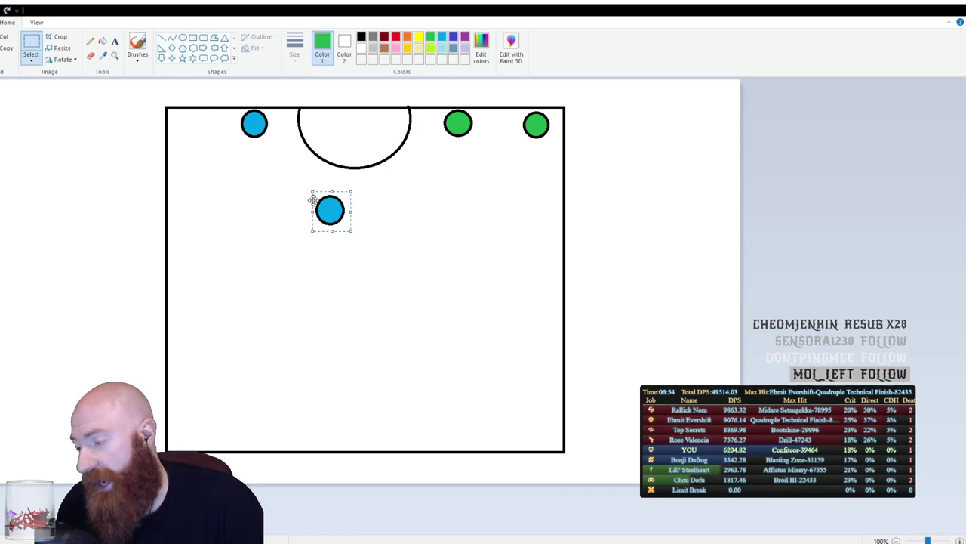
Move the lower blue circle up just beneath the boss's lower-left edge and set it in place.
{"action": "mouse_move", "coordinate": [329, 210]}
{"action": "left_mouse_down"}
{"action": "mouse_move", "coordinate": [253, 144]}
{"action": "mouse_move", "coordinate": [262, 150]}
{"action": "left_mouse_up"}
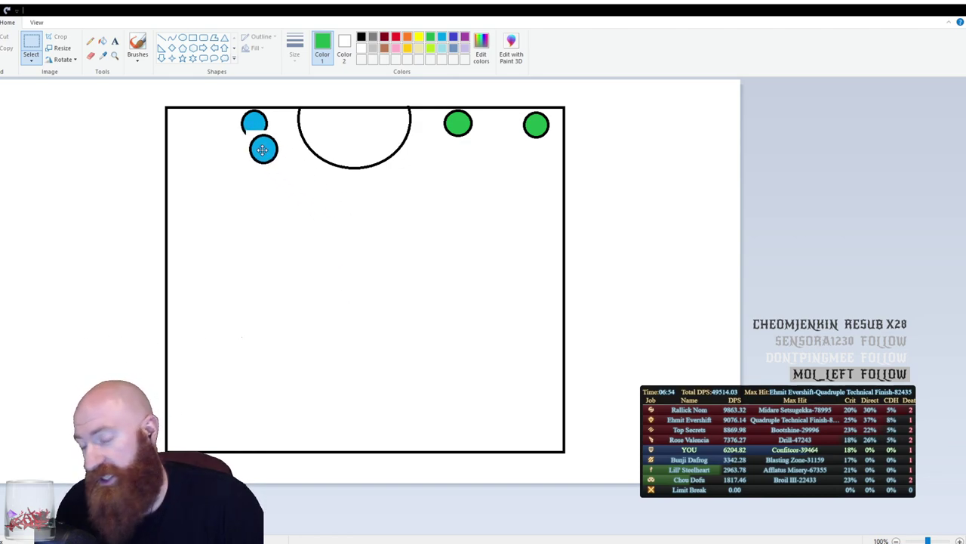
{"action": "mouse_move", "coordinate": [262, 149]}
{"action": "left_mouse_down"}
{"action": "mouse_move", "coordinate": [325, 220]}
{"action": "mouse_move", "coordinate": [339, 220]}
{"action": "mouse_move", "coordinate": [342, 201]}
{"action": "mouse_move", "coordinate": [347, 239]}
{"action": "left_mouse_up"}
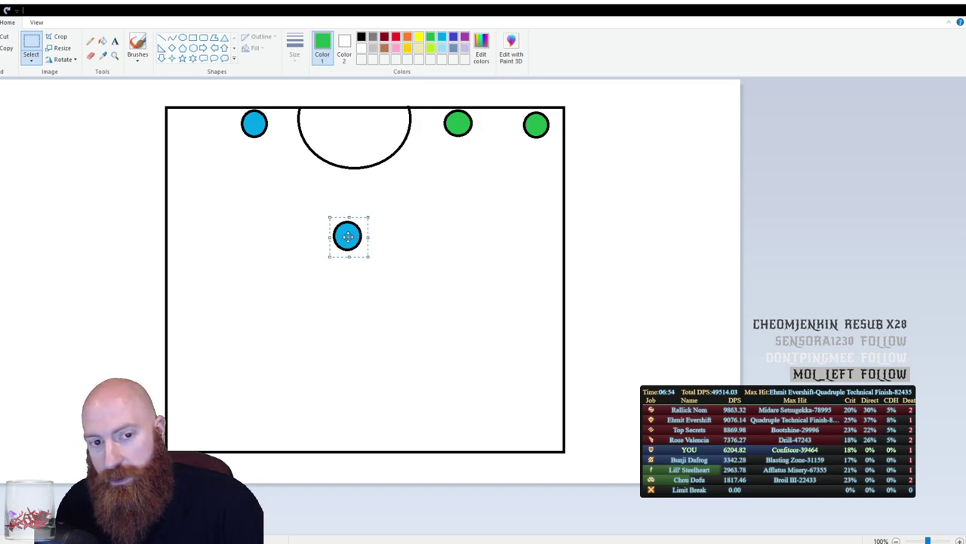
{"action": "left_click_drag", "start_coordinate": [347, 237], "coordinate": [334, 207]}
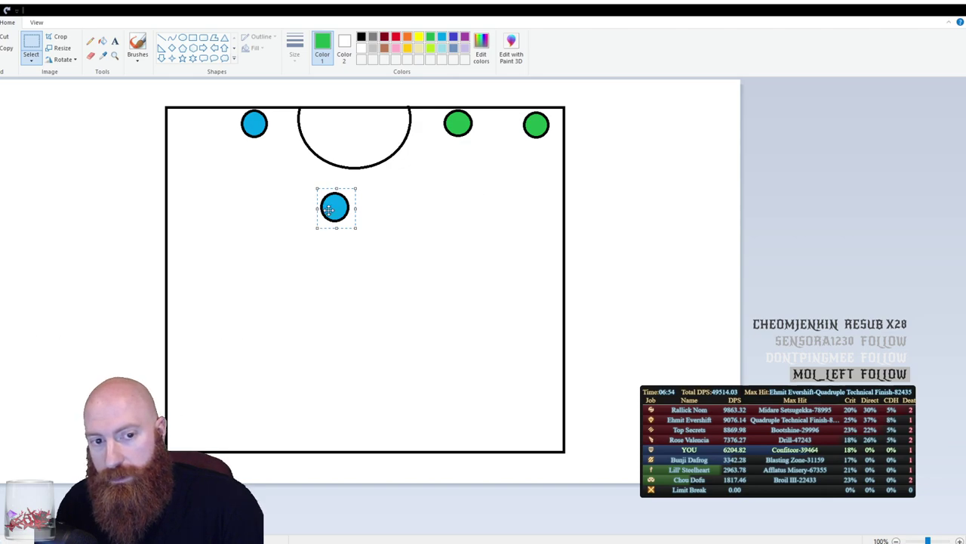
{"action": "left_click_drag", "start_coordinate": [330, 209], "coordinate": [326, 202]}
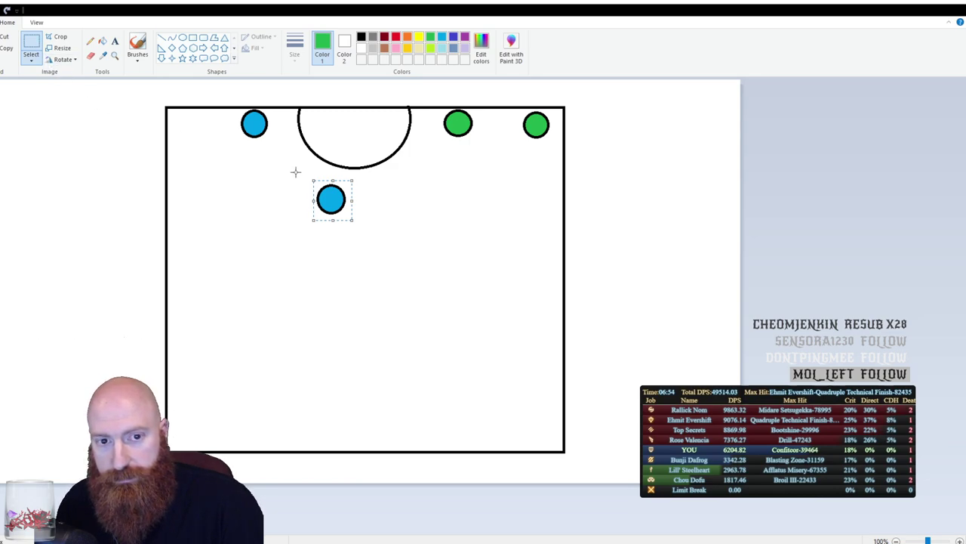
{"action": "left_click", "coordinate": [141, 159]}
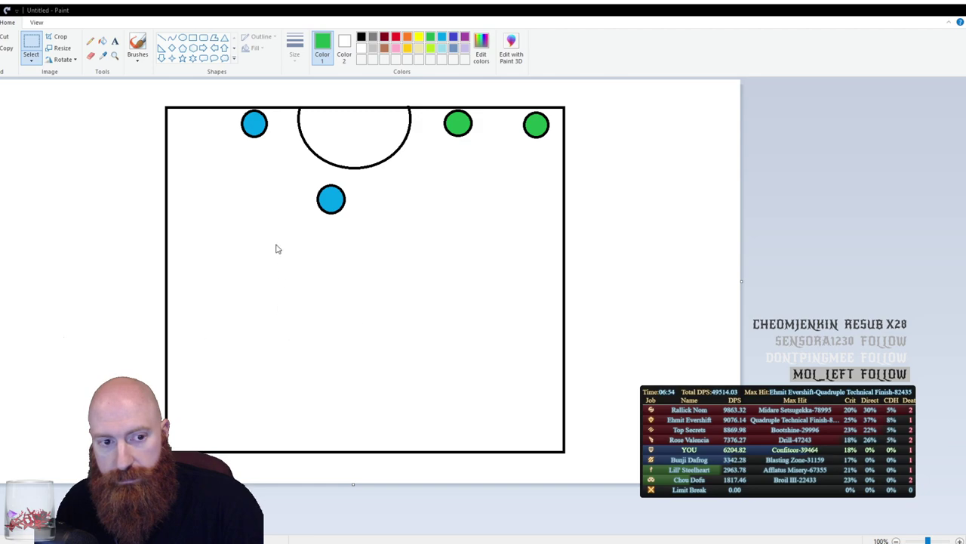